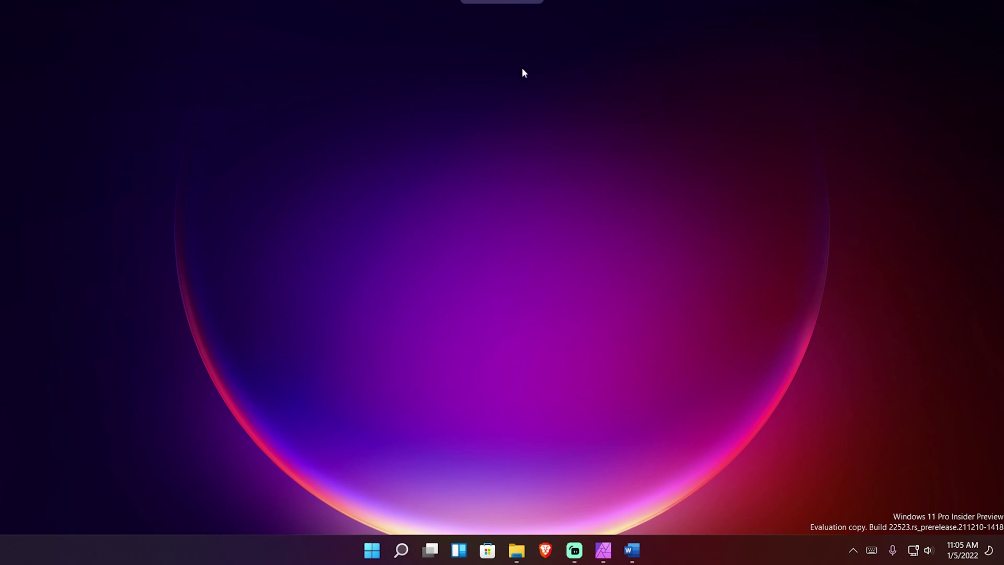
Step: Drag build 22000132.jpg from the WD PASSPORT Videos folder via the top toolbar into the blank Word document
left_click(516, 549)
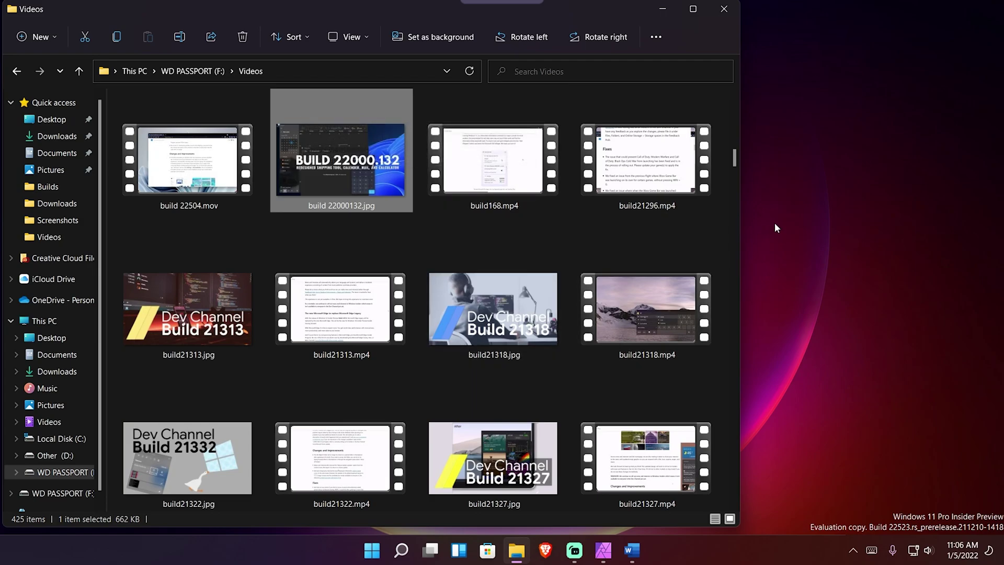
mouse_move(604, 547)
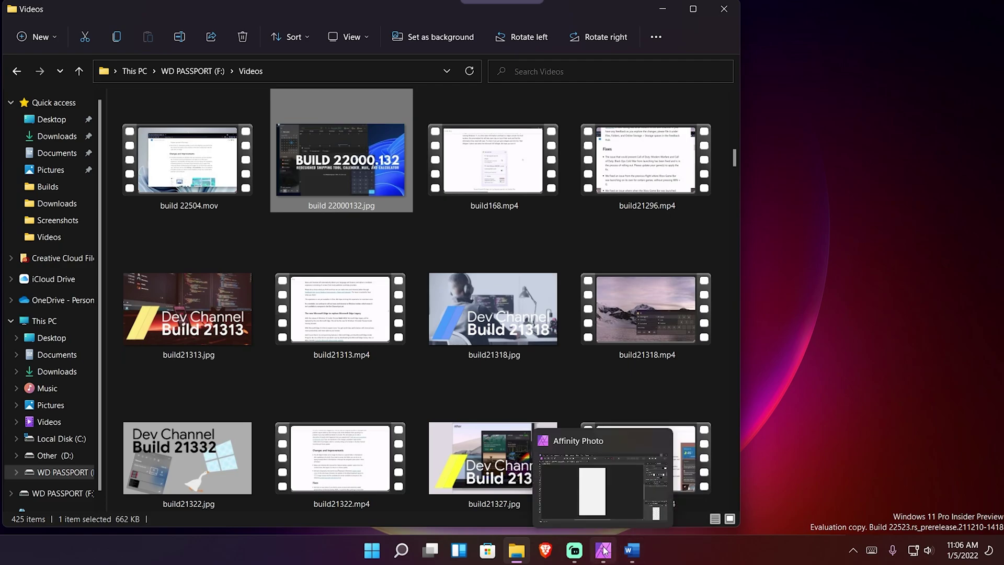
mouse_move(336, 141)
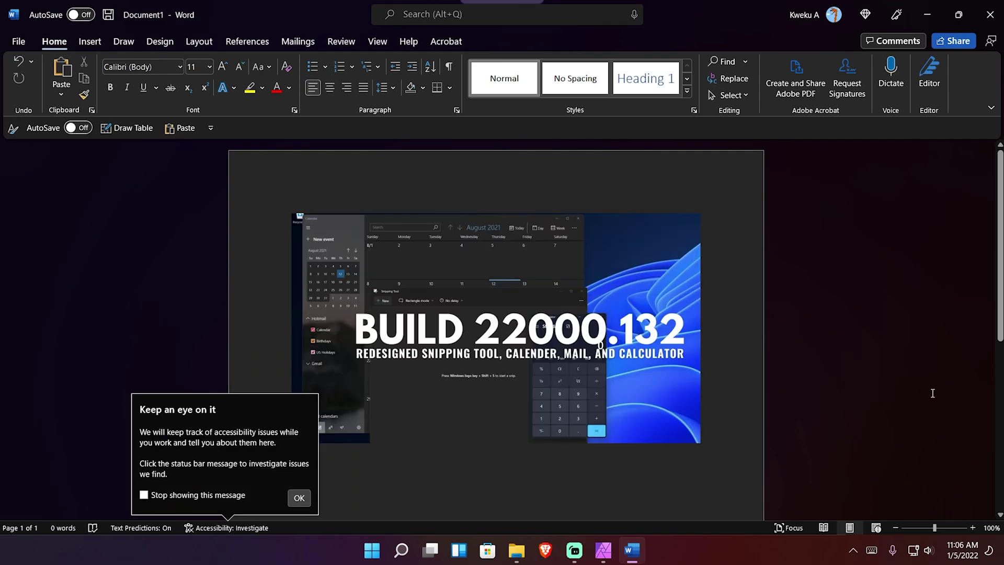
left_click(516, 551)
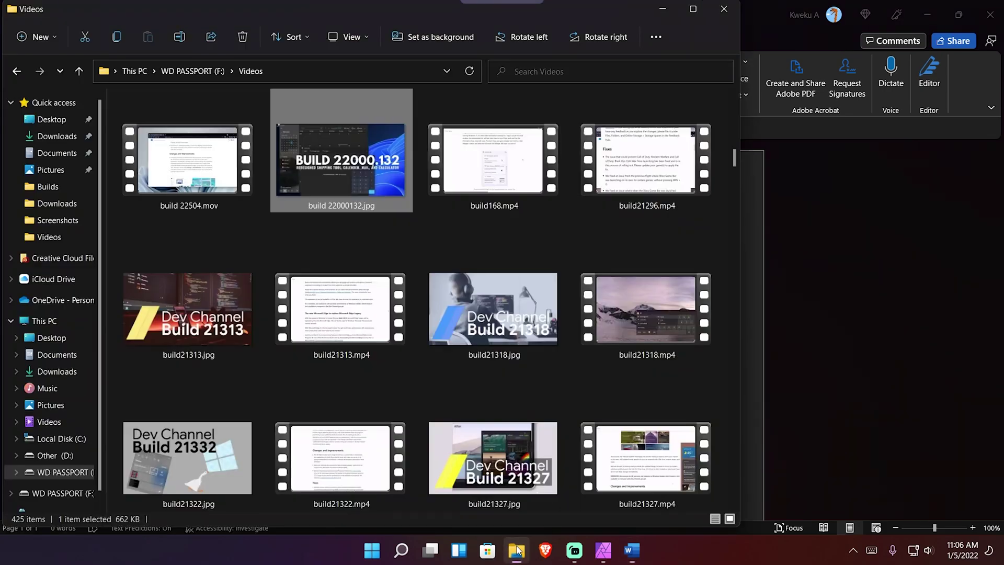
Step: Drop build21318.jpg from Explorer onto the blank Affinity Photo canvas via the top dock
left_click(509, 336)
mouse_move(482, 3)
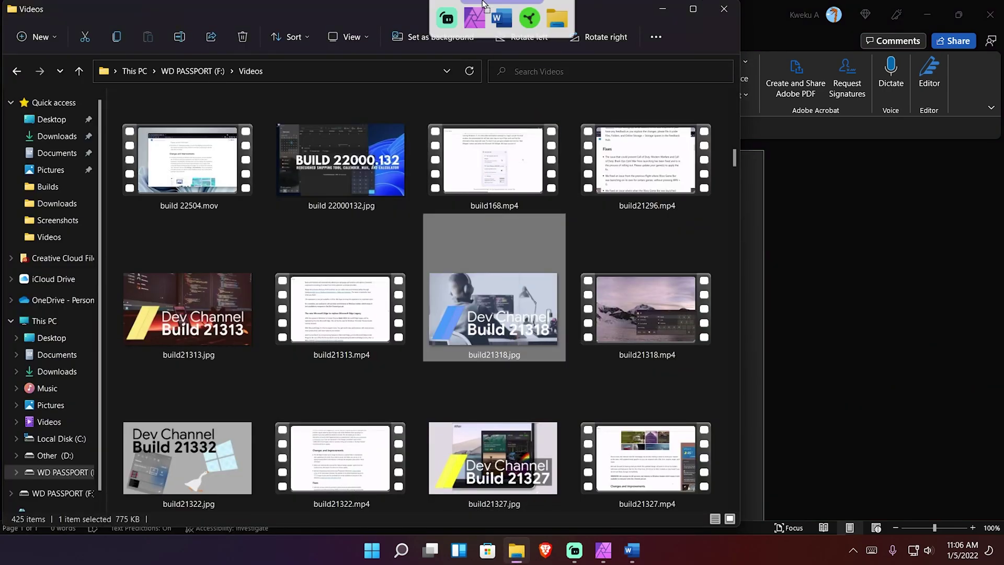
left_click(475, 20)
left_click_drag(477, 29, 439, 196)
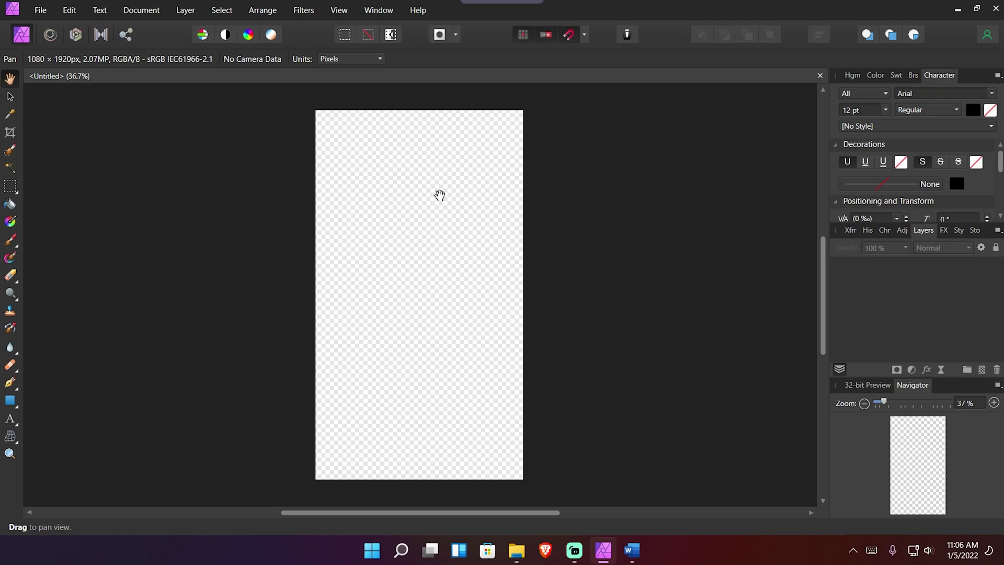
left_click_drag(502, 302, 498, 332)
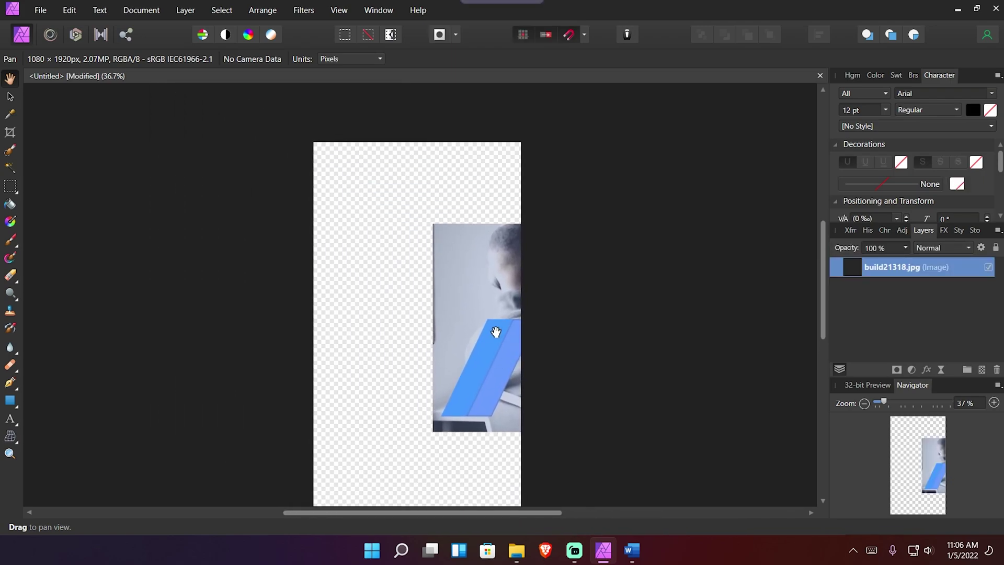
Step: With the Move tool, shrink build21318.jpg to the page width and centre it near the top
double_click(891, 267)
key("Escape")
left_click(10, 96)
left_click(455, 352)
left_click_drag(471, 343, 332, 276)
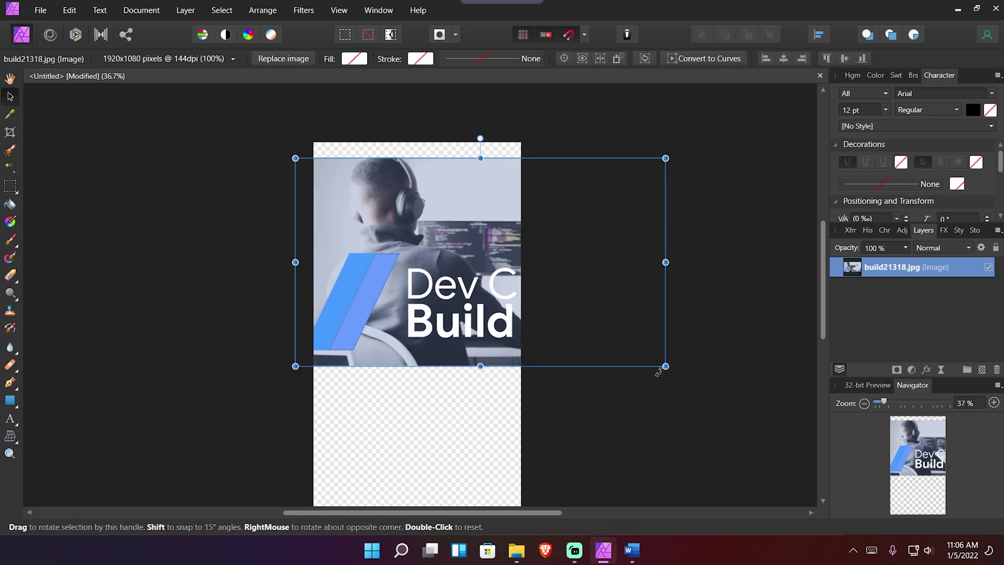
left_click_drag(662, 364, 493, 264)
left_click_drag(393, 220, 421, 220)
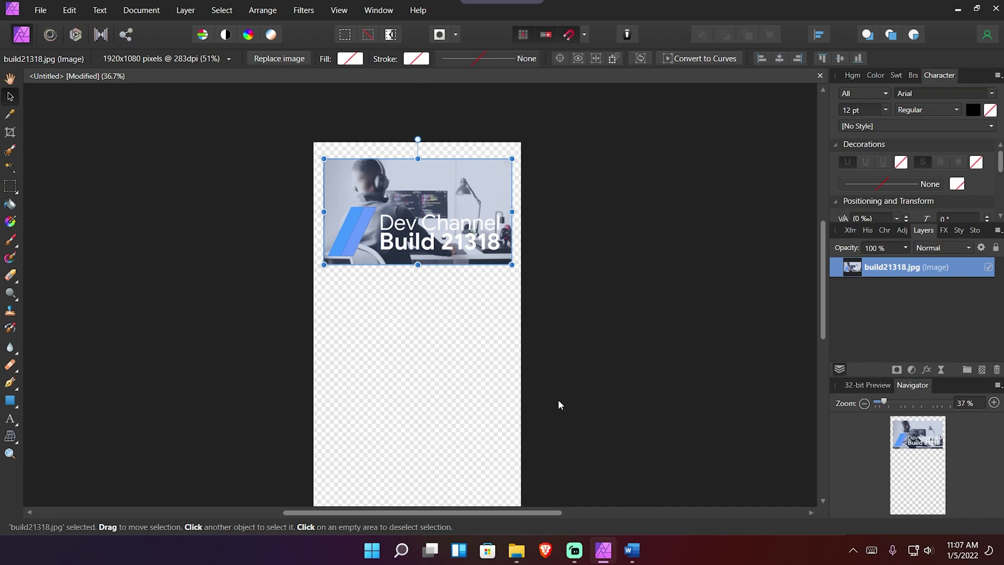
left_click(517, 550)
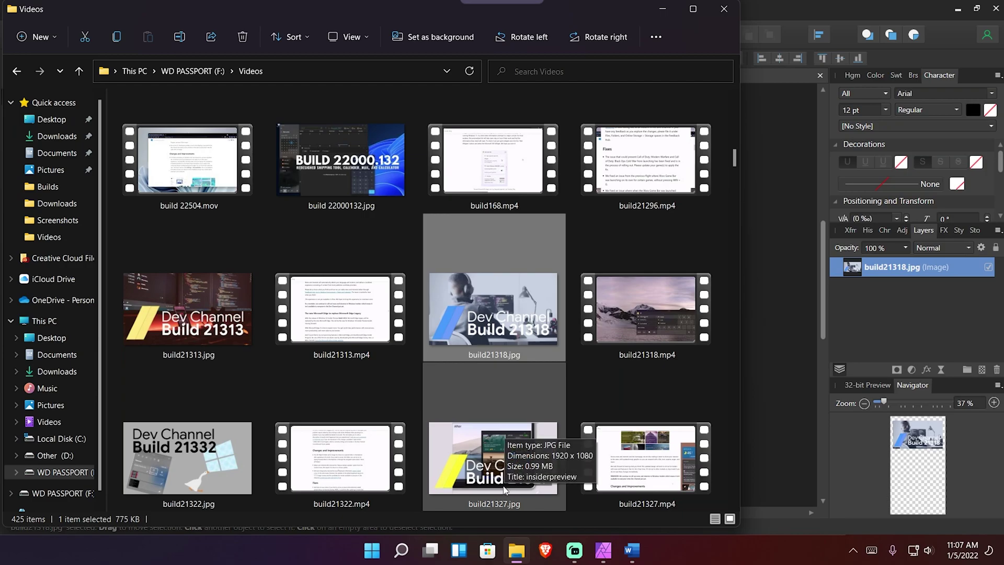
Step: Drop build21327.jpg into Word so it sits above the BUILD 22000.132 picture
left_click_drag(498, 486, 438, 387)
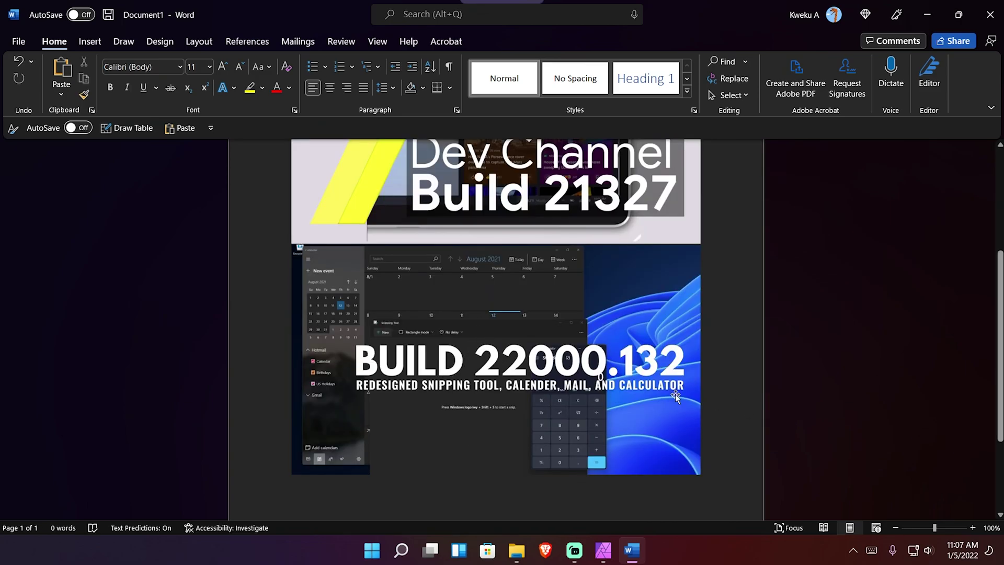
scroll(613, 385, "up", 2)
left_click_drag(453, 414, 450, 418)
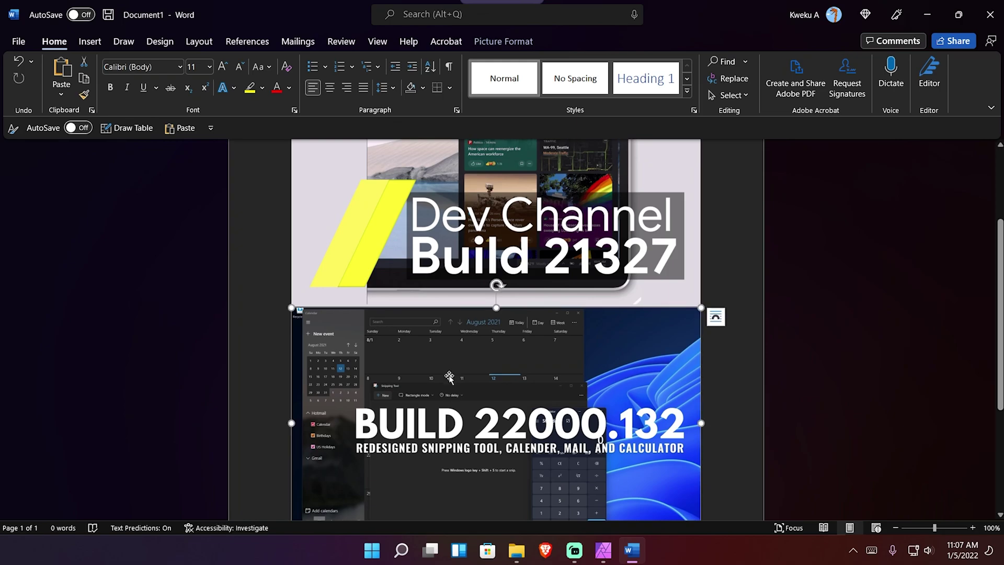
scroll(462, 380, "up", 3)
scroll(462, 380, "down", 3)
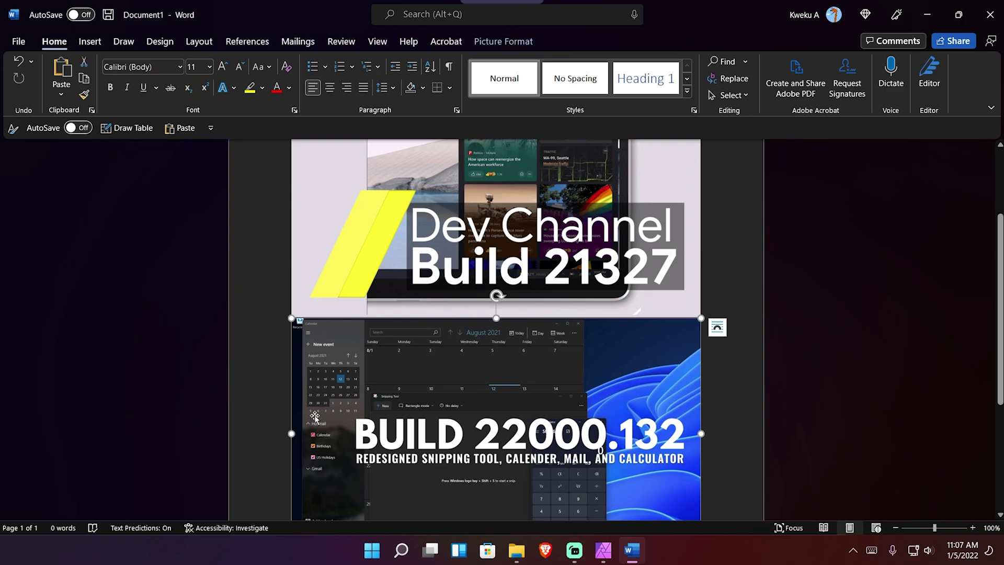
left_click(516, 550)
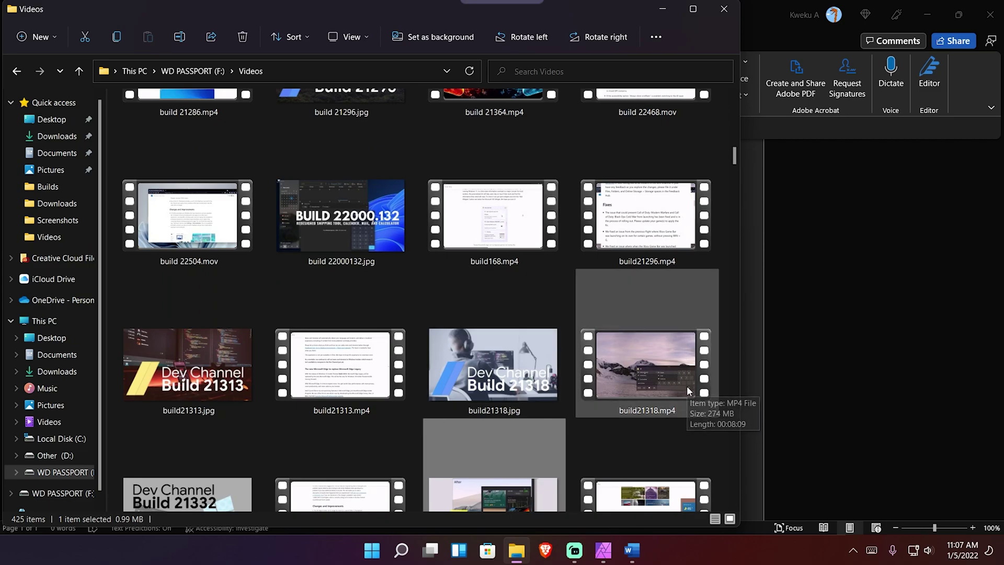
Step: Drop build21318.mp4 into Word as a file icon between the two pictures
mouse_move(638, 372)
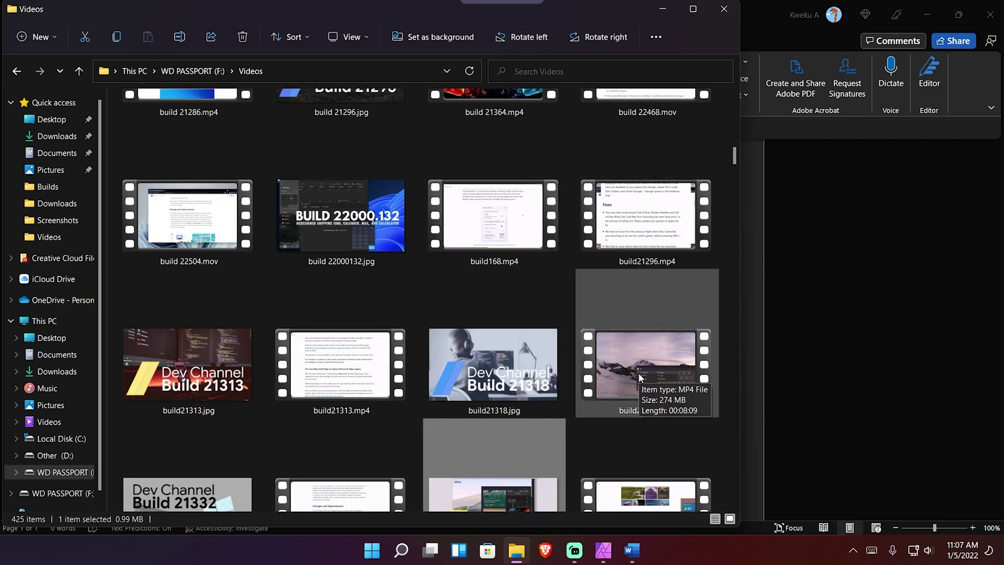
left_click_drag(641, 373, 504, 482)
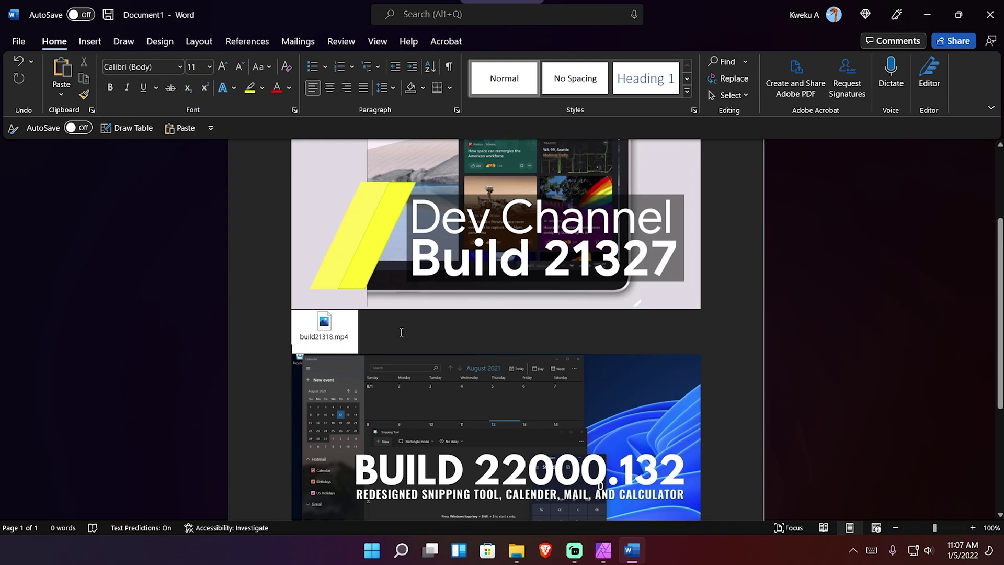
double_click(318, 320)
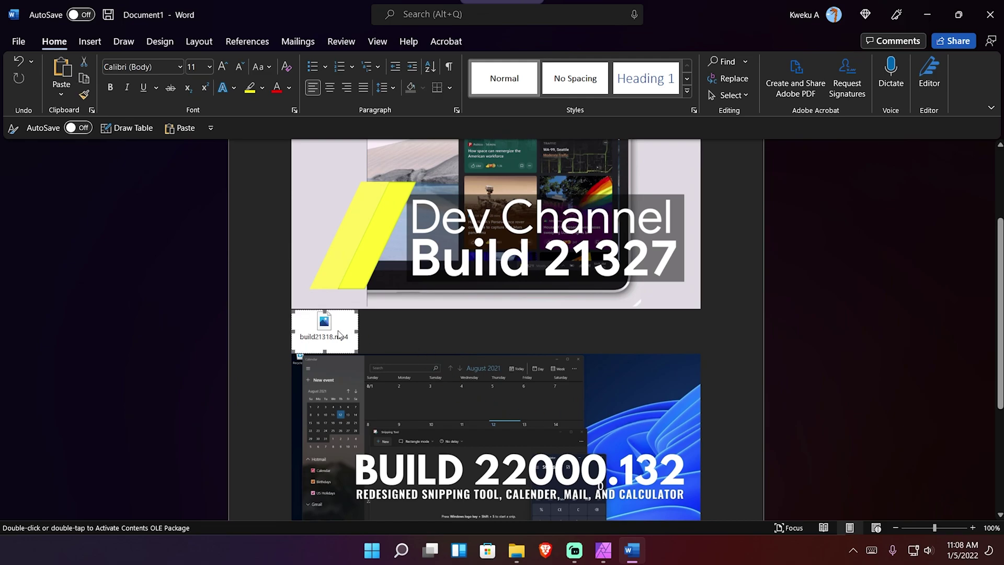
right_click(340, 332)
mouse_move(433, 422)
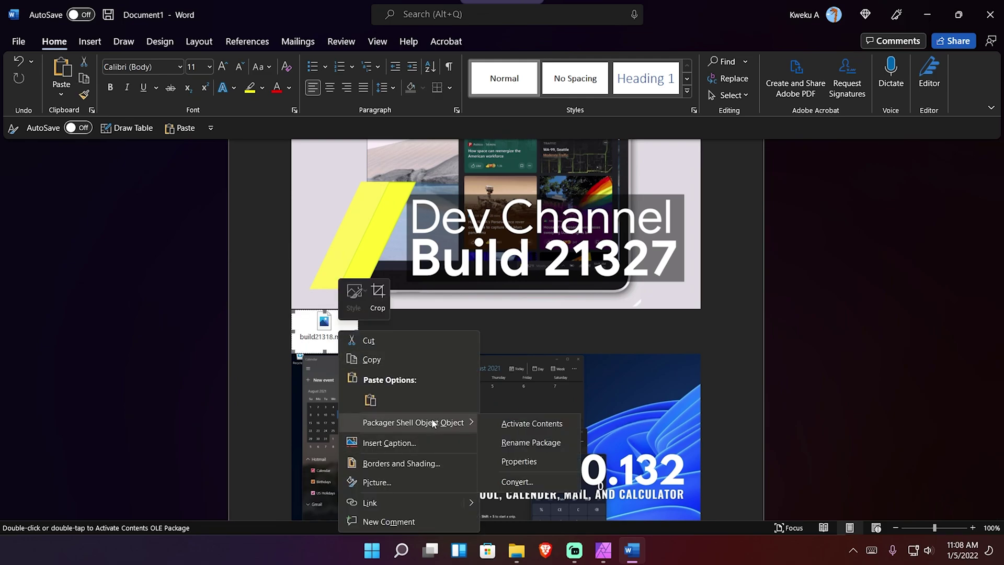
left_click(508, 424)
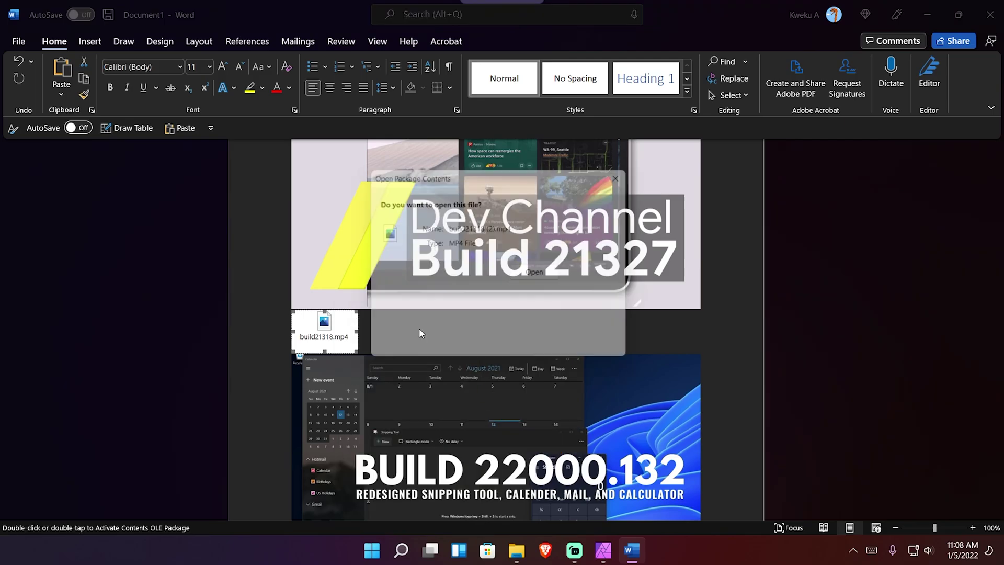
left_click(555, 278)
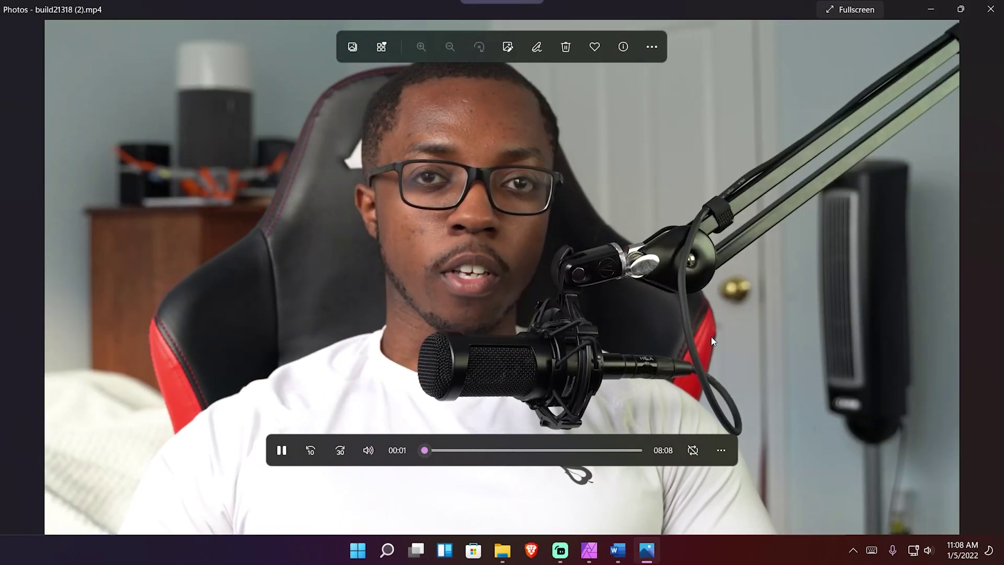
left_click(990, 9)
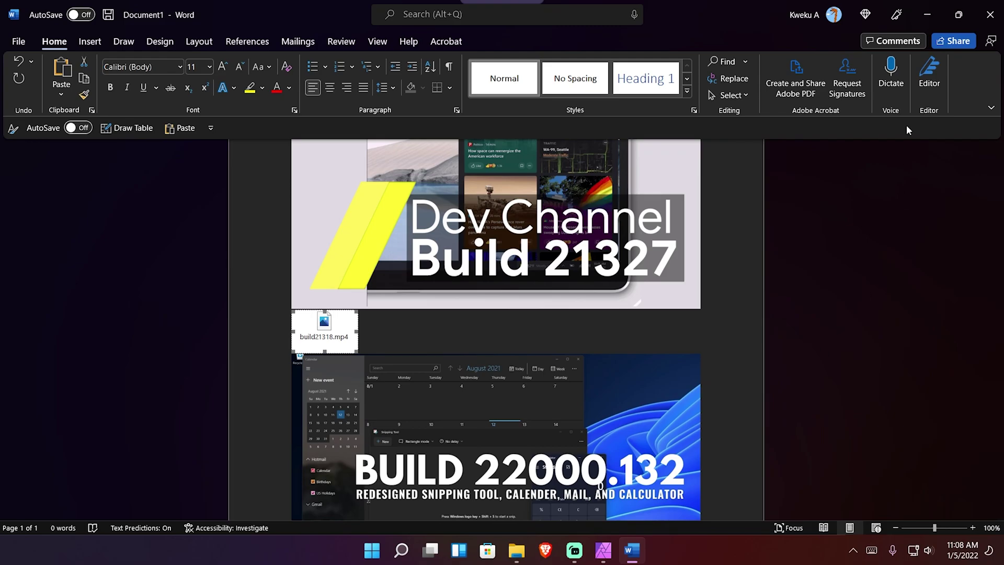
Step: Minimise Word and drop build21327.jpg from the Videos folder into the Affinity Photo document
left_click(927, 16)
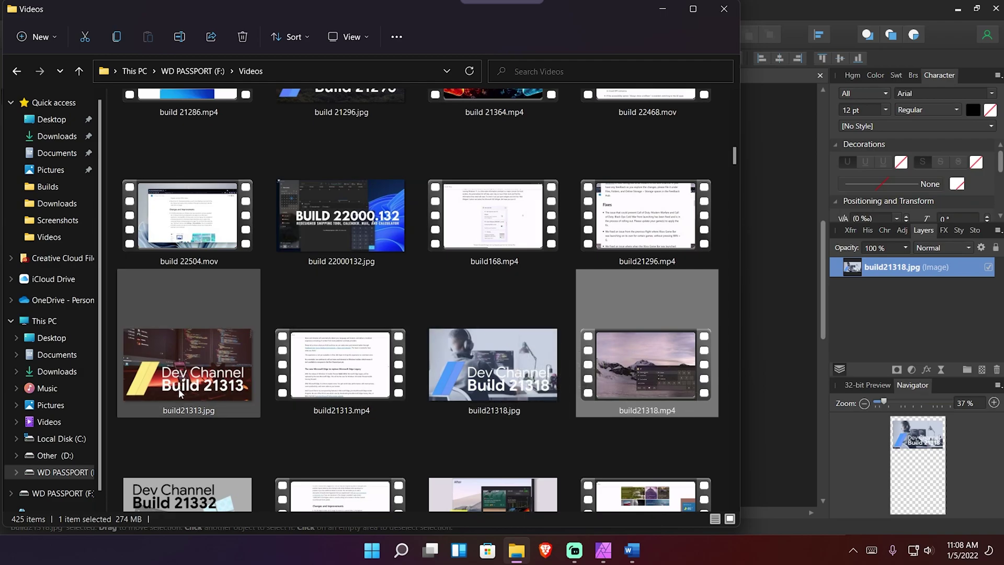
scroll(169, 384, "down", 3)
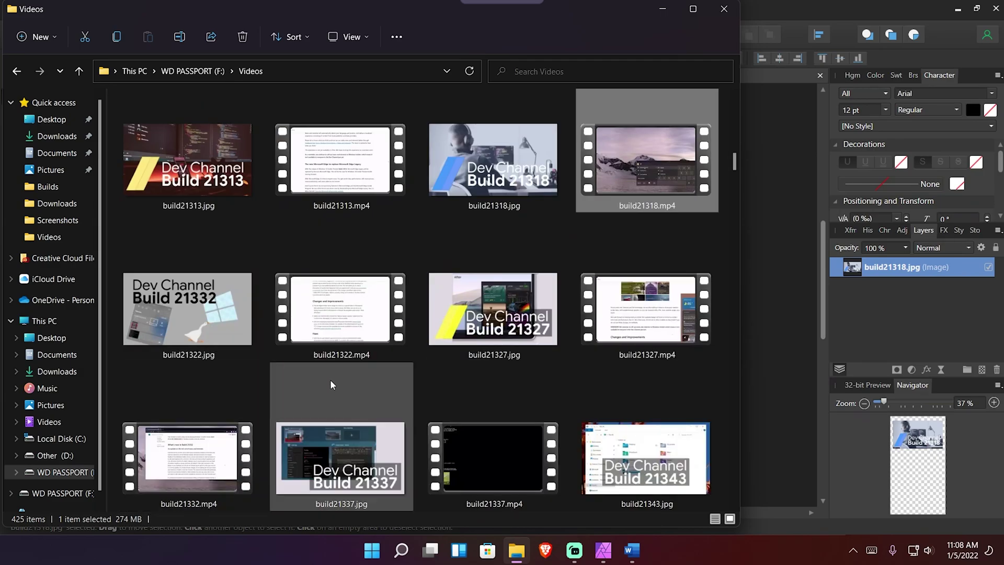
left_click(506, 332)
left_click_drag(506, 332, 395, 358)
Step: Move build21327.jpg beneath build21318.jpg and resize it to roughly the same width
left_click_drag(486, 432, 380, 360)
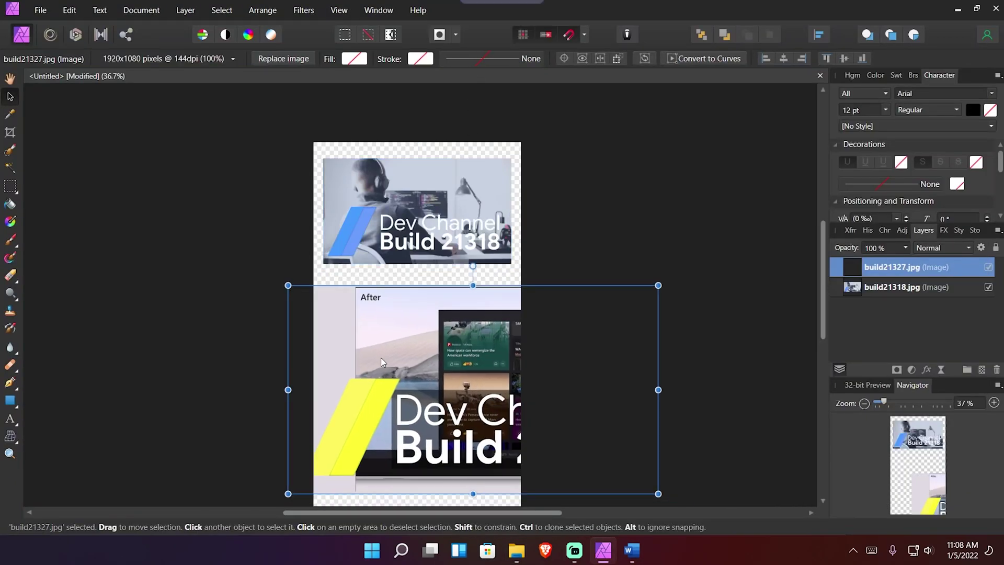
left_click_drag(472, 286, 472, 386)
left_click_drag(431, 423, 379, 306)
left_click_drag(512, 380, 510, 379)
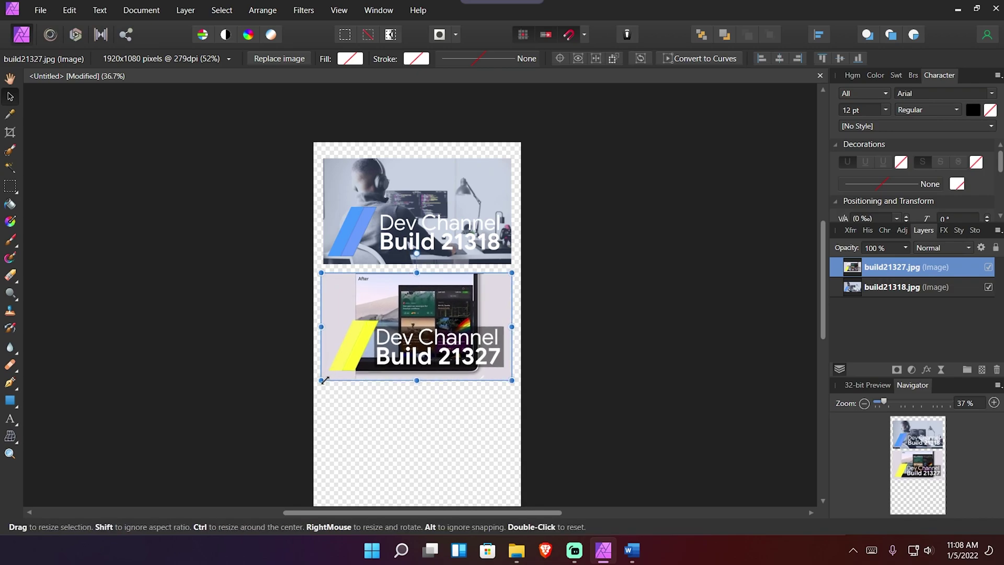
left_click_drag(321, 380, 325, 377)
left_click(706, 342)
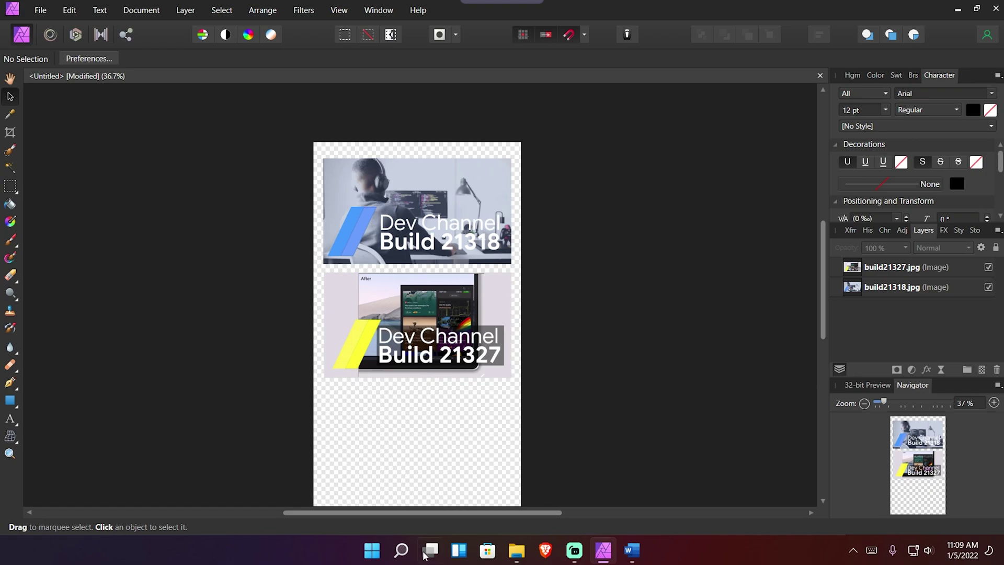
Step: Check Task Manager's Memory view (21 of 128 GB in use), then minimise it
right_click(367, 541)
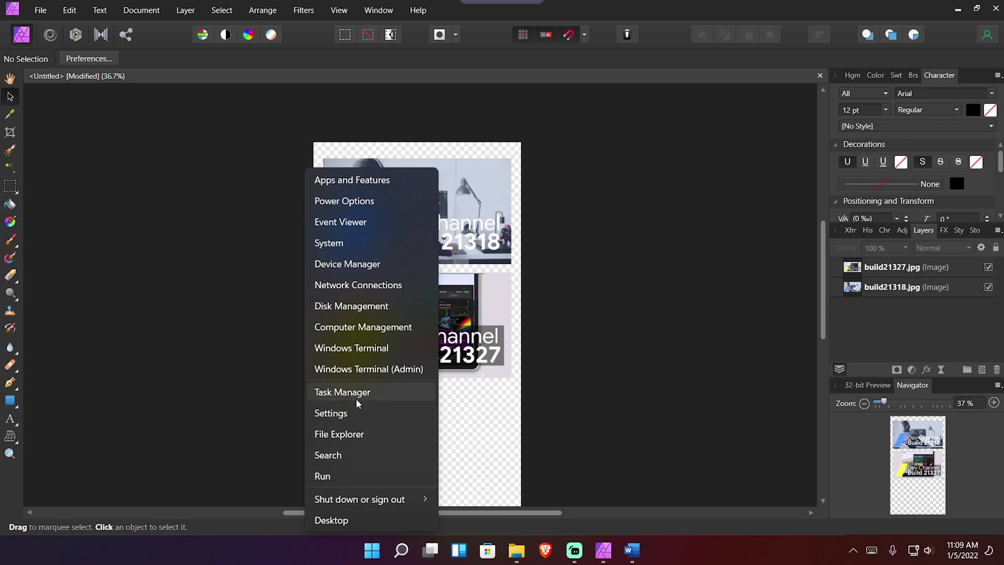
left_click(365, 395)
left_click(363, 60)
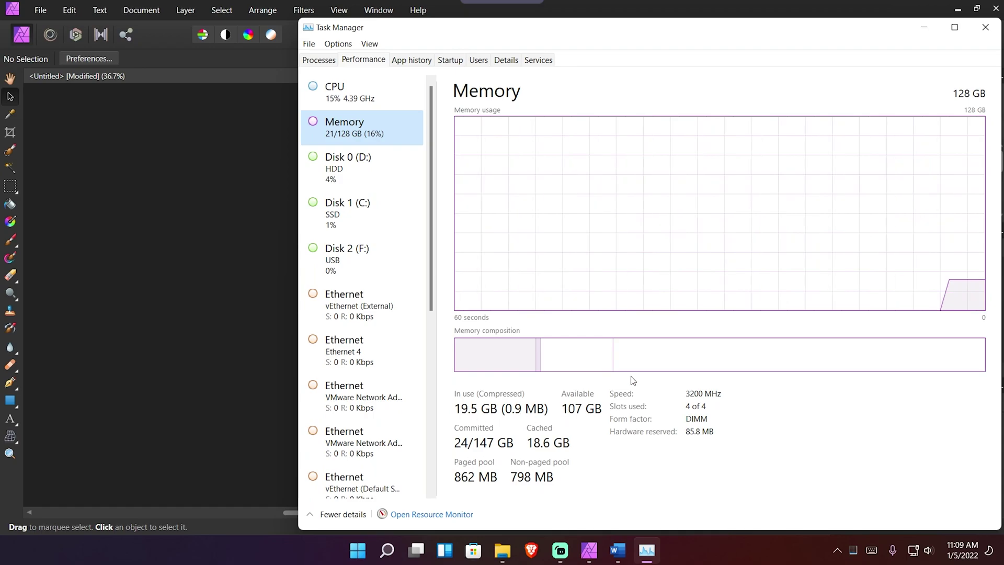
left_click(923, 27)
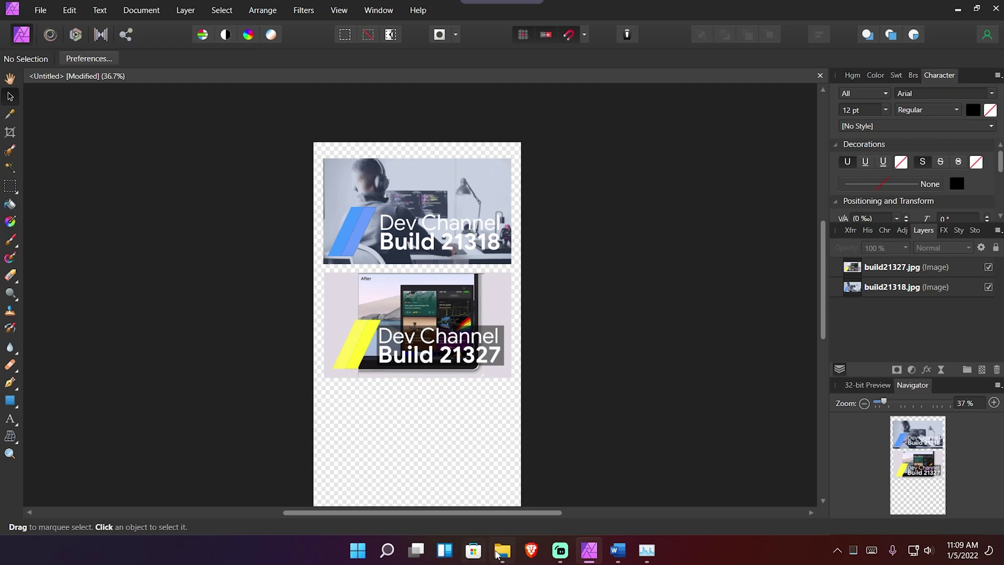
Step: Bring the Videos folder forward and drag build21327.jpg across the toolbar's app icons without dropping
left_click(502, 549)
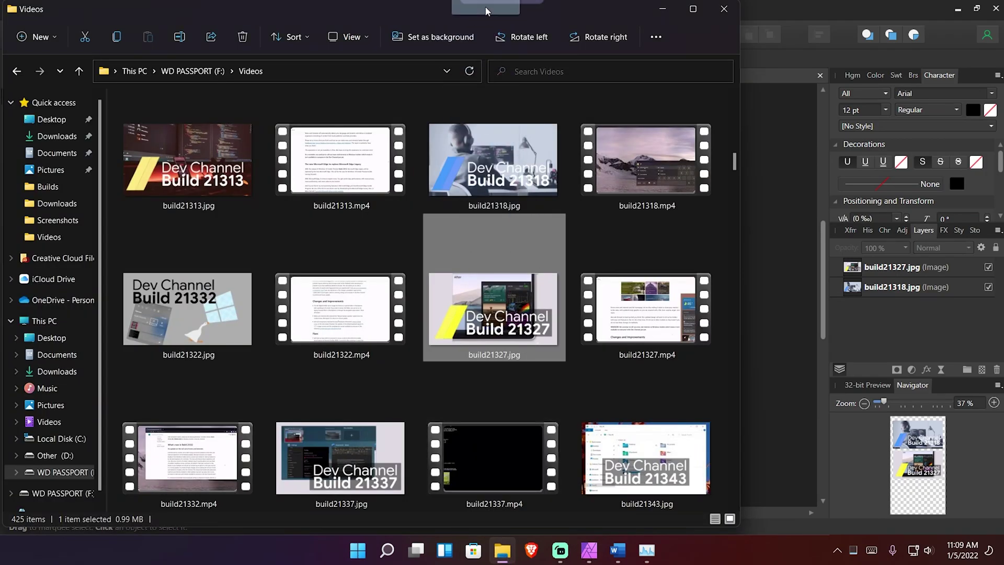
mouse_move(487, 4)
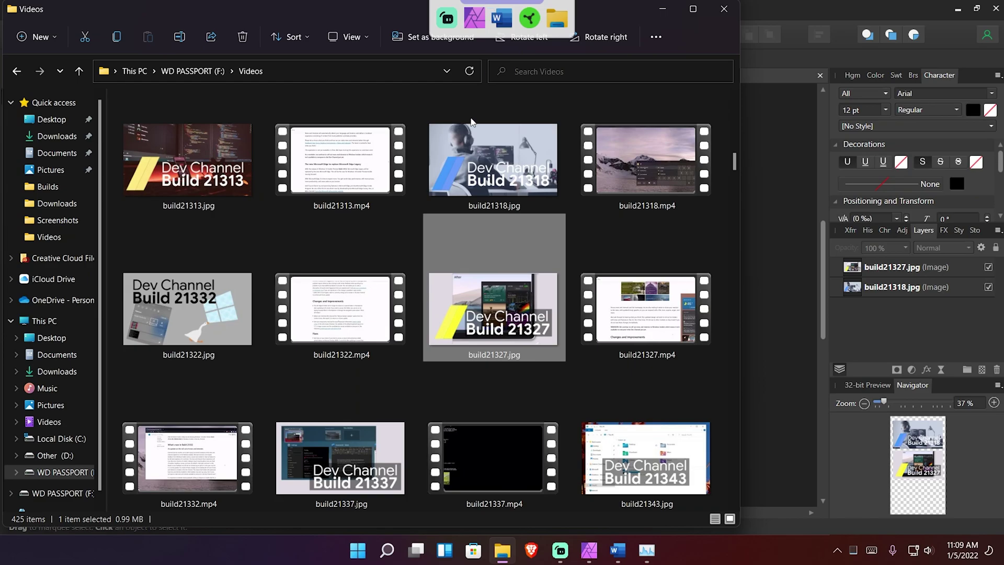
left_click_drag(449, 230, 589, 556)
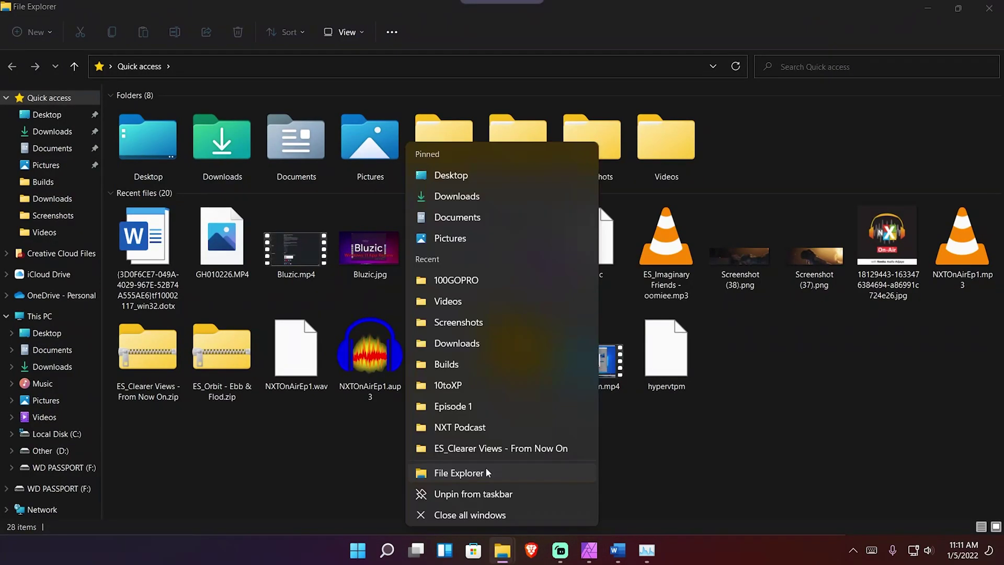
Step: Open a new File Explorer window from the taskbar jump list
left_click(488, 472)
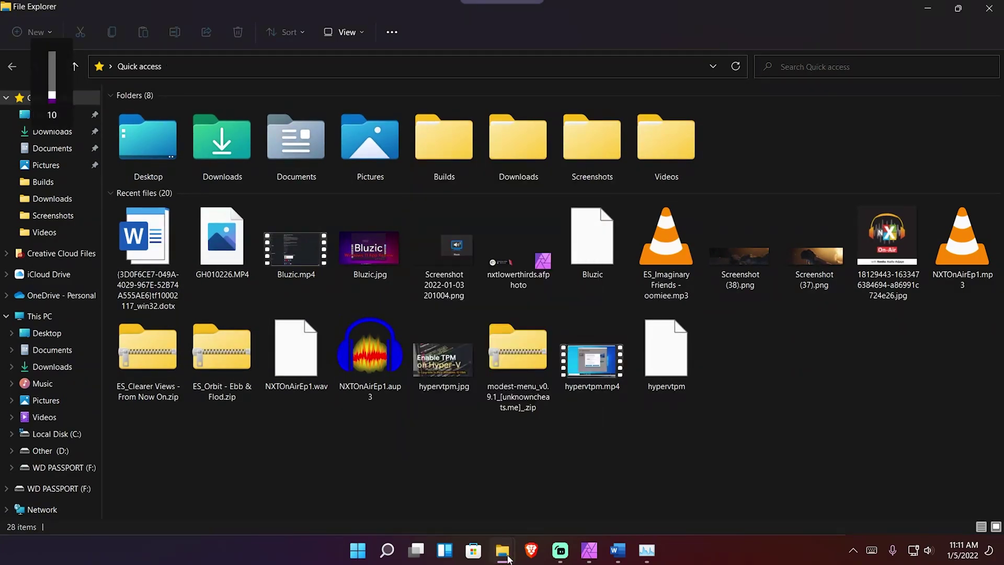
right_click(500, 556)
mouse_move(869, 17)
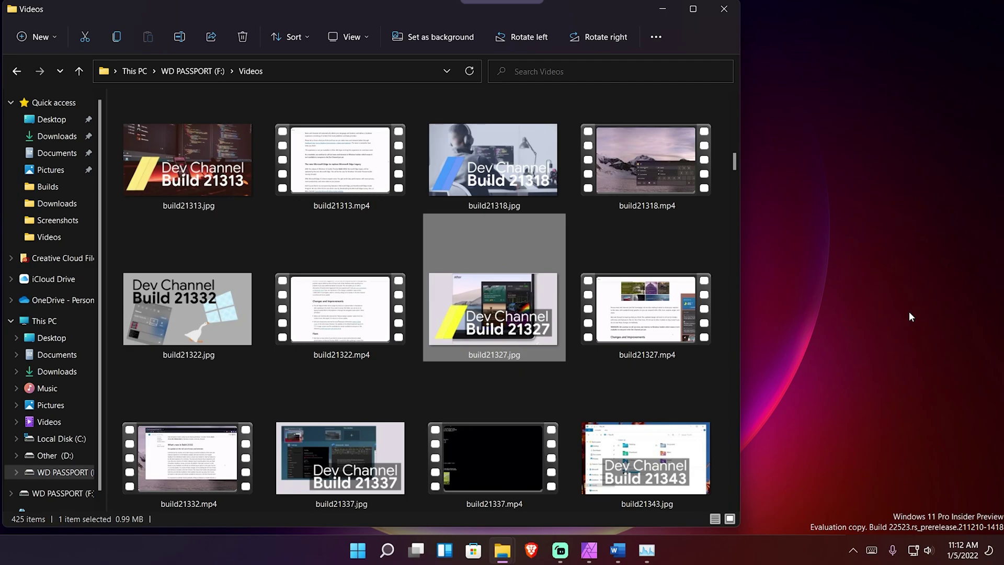
Step: Mute the volume and reveal the toolbar crowded with folder entries
key("XF86AudioMute")
key("XF86AudioMute")
mouse_move(514, 7)
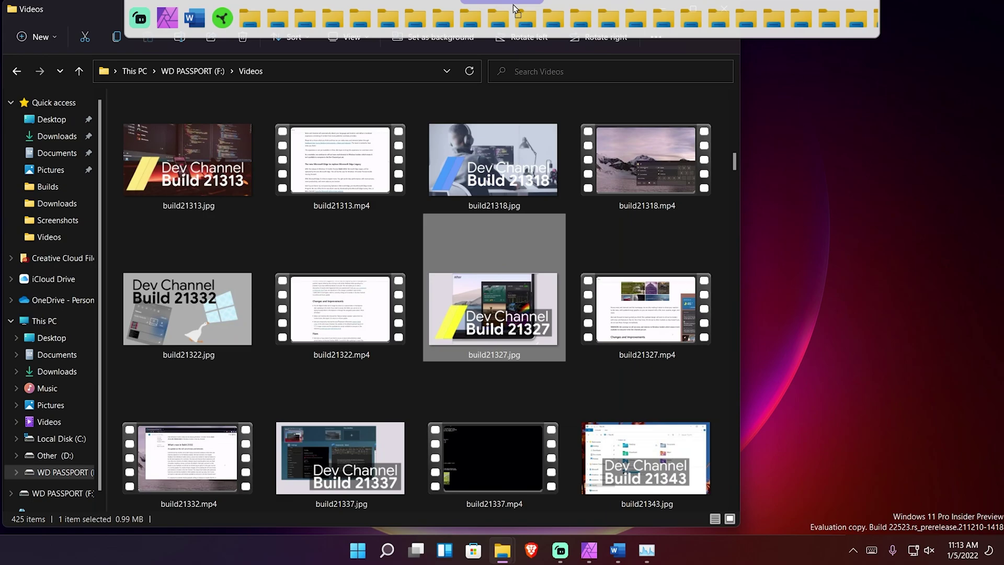
Step: Open another Explorer window with Win+E and try dragging folder entries off the crowded toolbar
key("super+e")
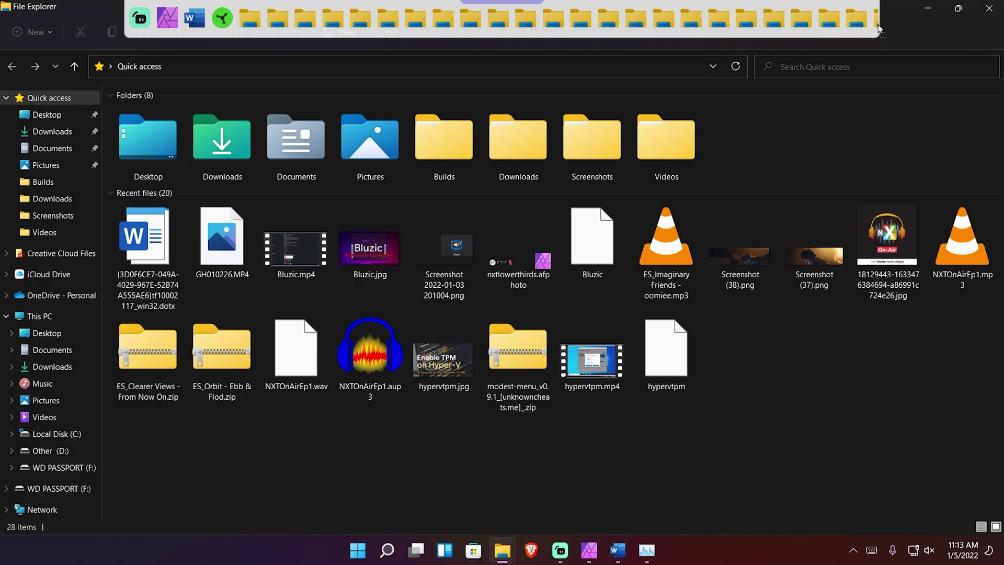
left_click_drag(876, 23, 499, 2)
mouse_move(499, 2)
mouse_move(862, 19)
left_mouse_down()
mouse_move(883, 11)
mouse_move(876, 17)
left_mouse_up()
left_click(421, 18)
Step: Drop a toolbar folder entry into Explorer, minimize Explorer, and restore Task Manager's Memory view
left_click_drag(424, 29, 758, 374)
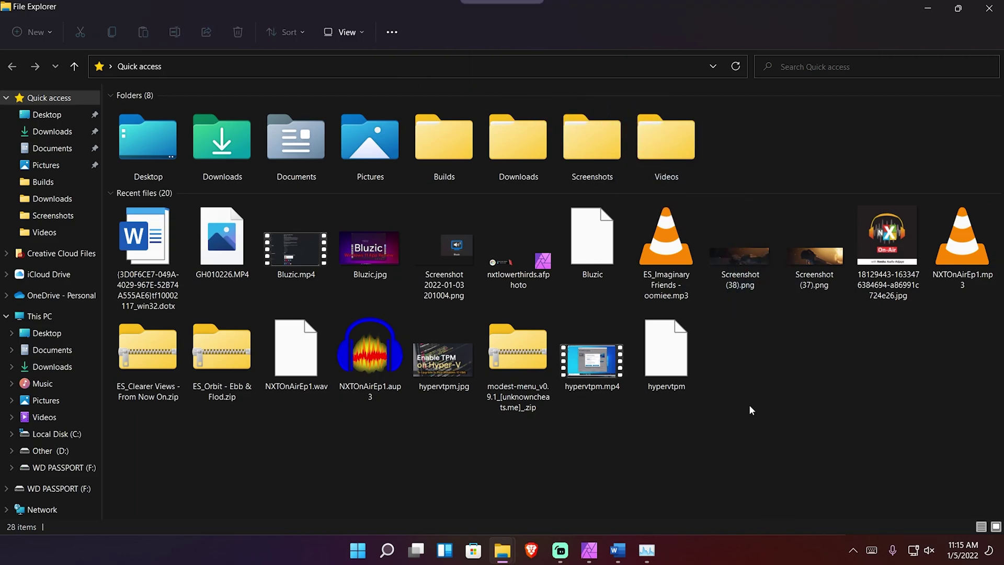
left_click(1001, 549)
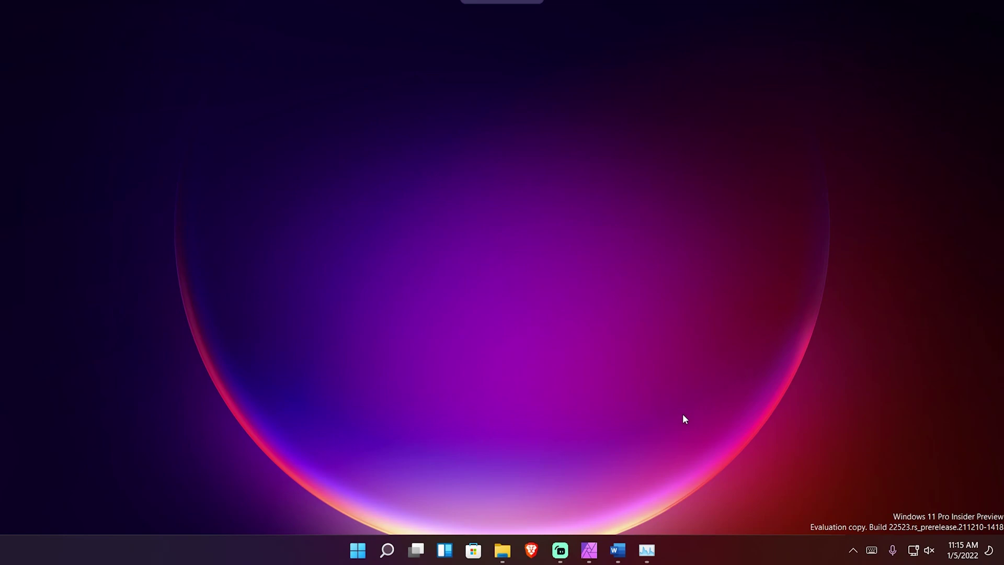
left_click(647, 550)
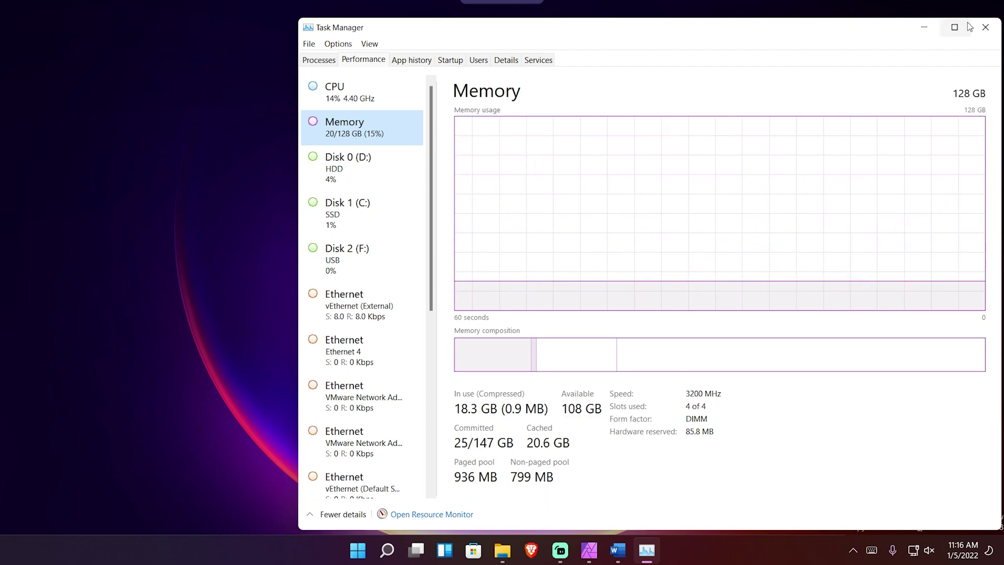
Step: Minimize Task Manager to leave only the empty desktop and taskbar
left_click(923, 29)
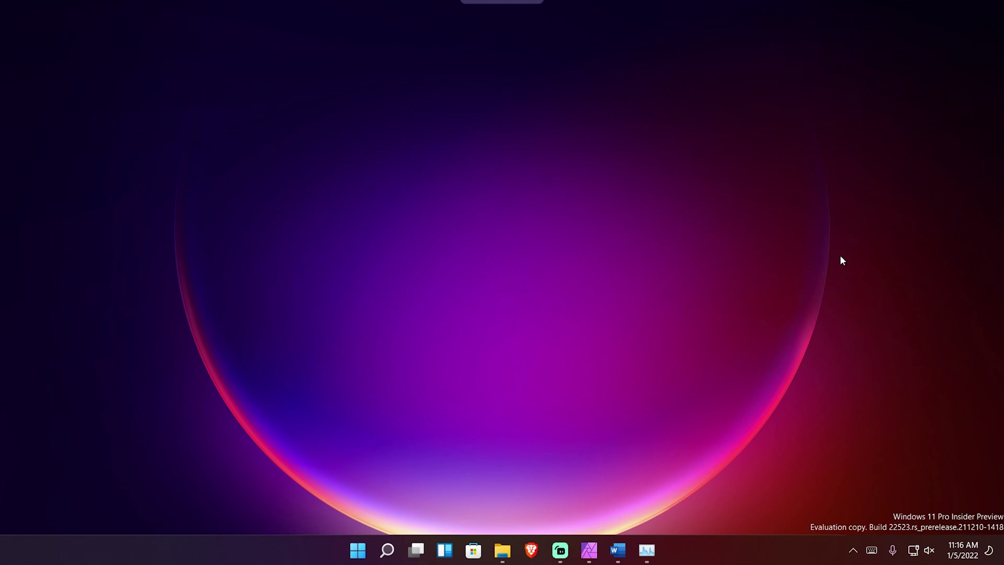